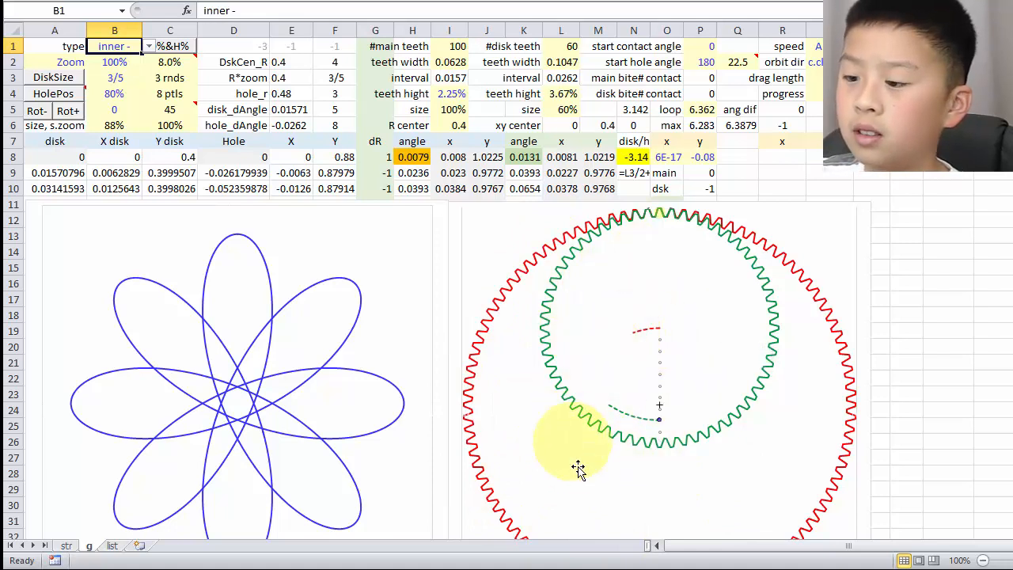
- Look over the Zoom setting, the hole_r value and the gear calculation columns from G onward
click(125, 66)
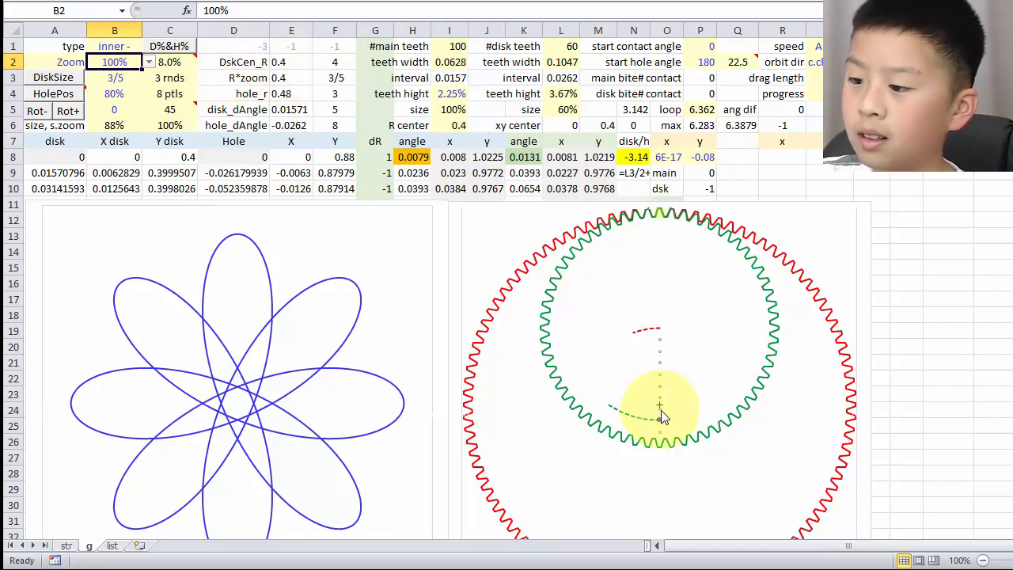
mouse_move(661, 335)
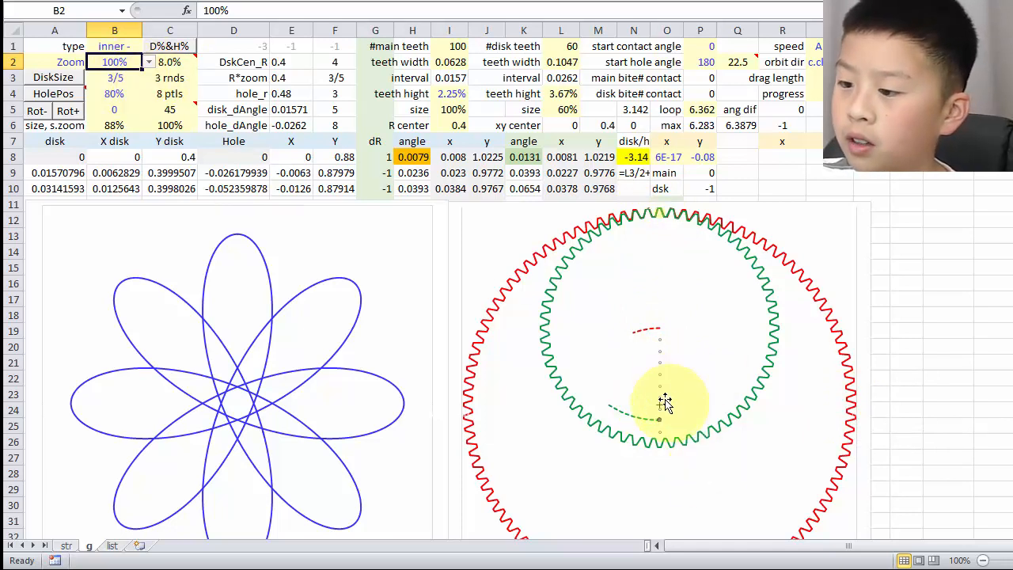
click(293, 93)
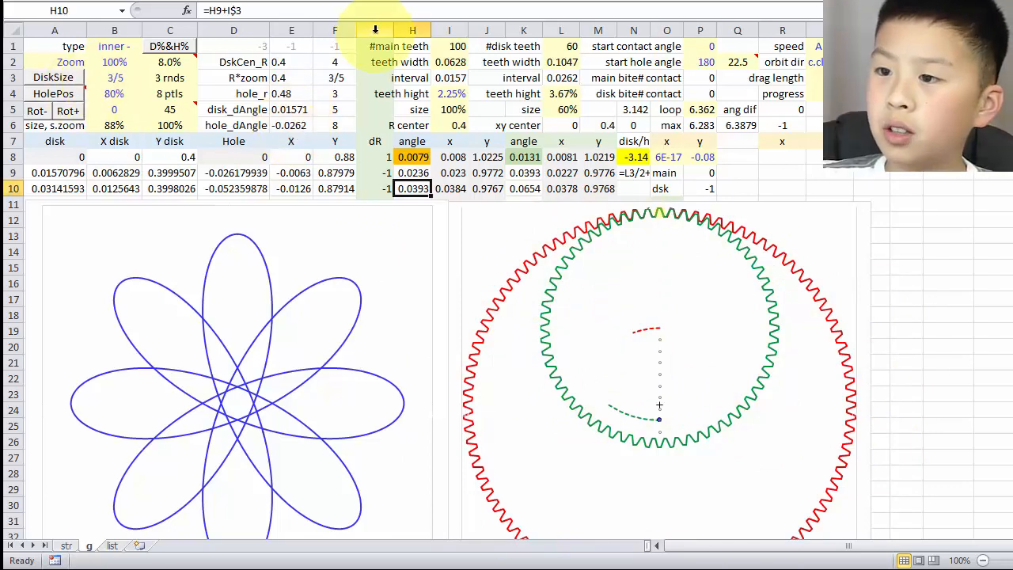
drag(376, 30, 898, 29)
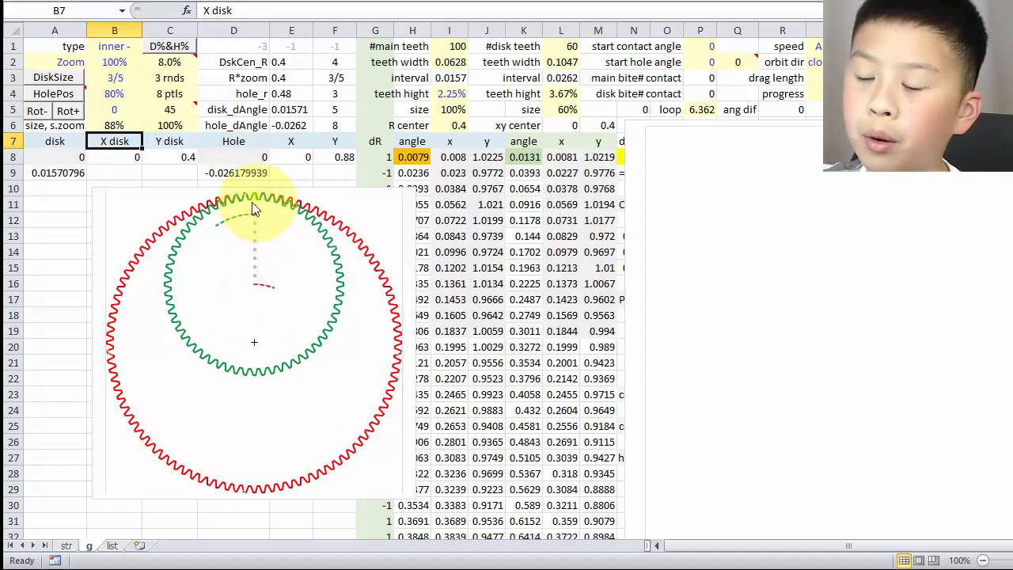
- Point out the disk block A7:C9 and the hole block D7:F9 by selecting each range
drag(55, 141, 162, 170)
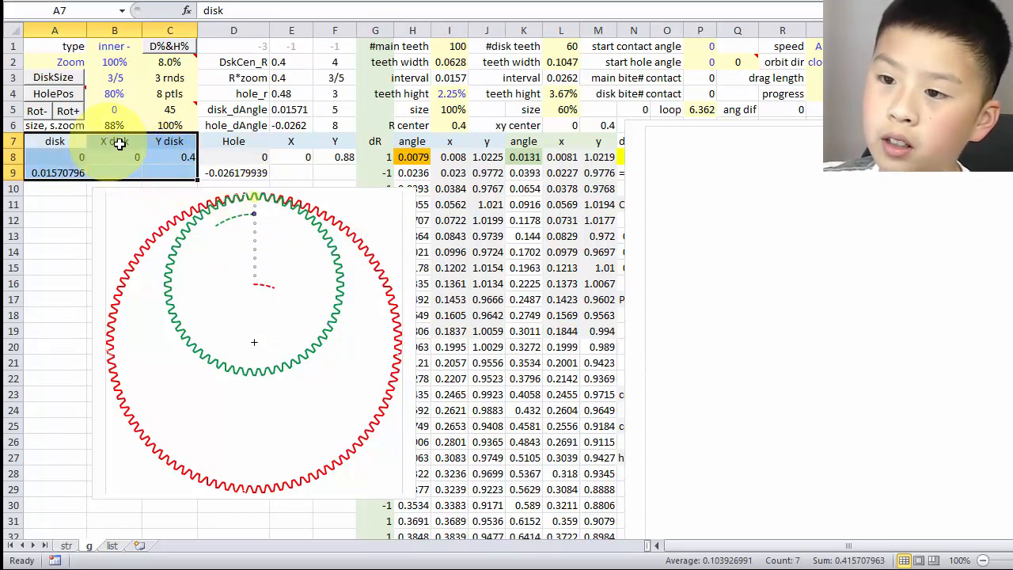
drag(233, 141, 326, 172)
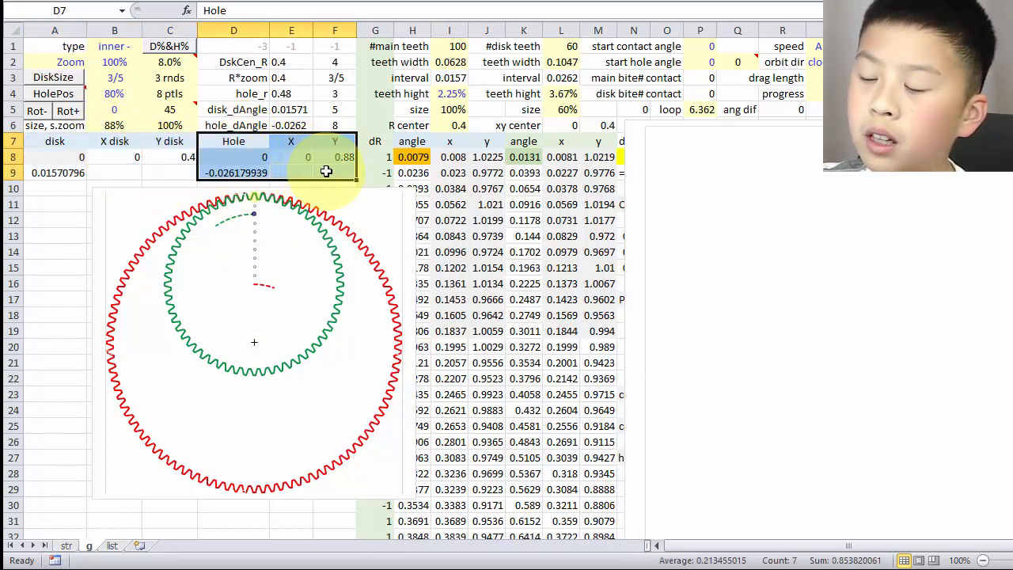
click(255, 143)
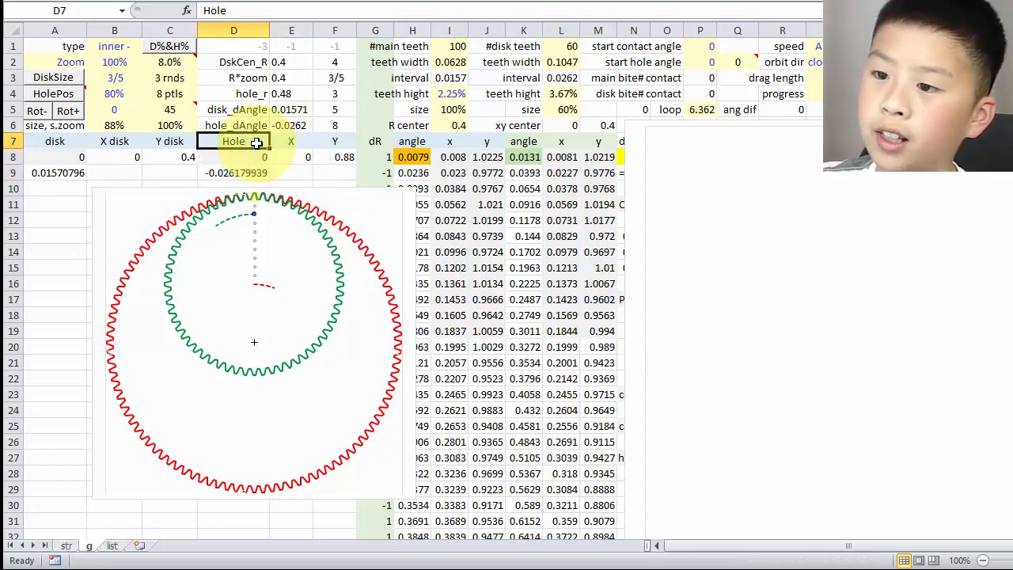
- Examine the disk angle formulas in A8 and A9 and the disk center coordinate formulas in B8 and C8
click(57, 156)
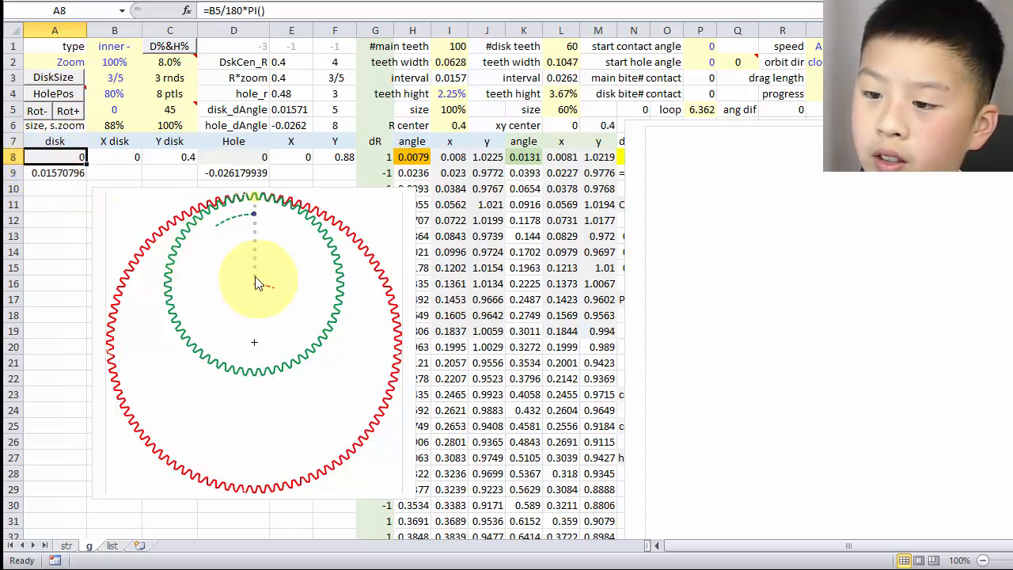
click(66, 172)
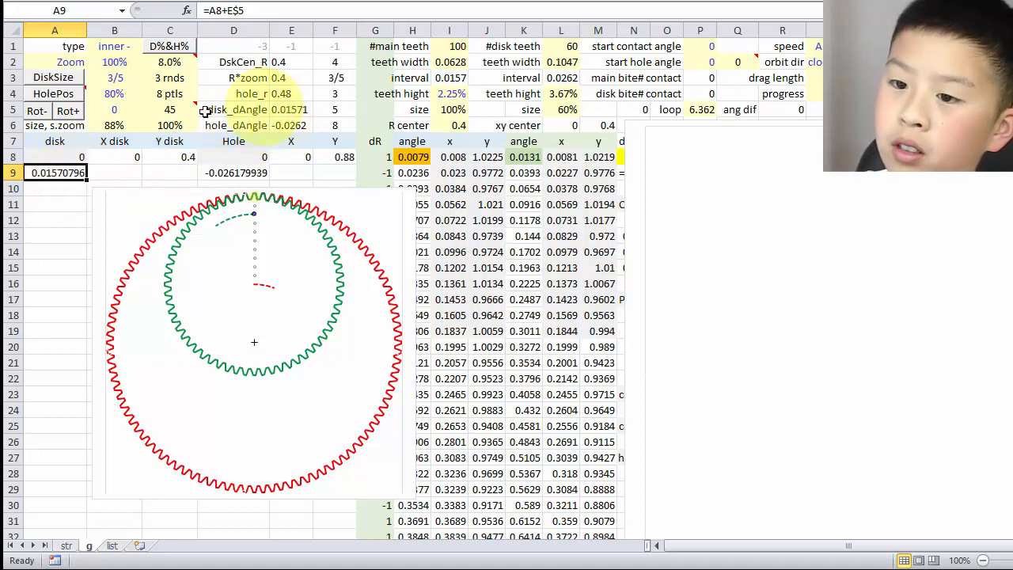
click(73, 189)
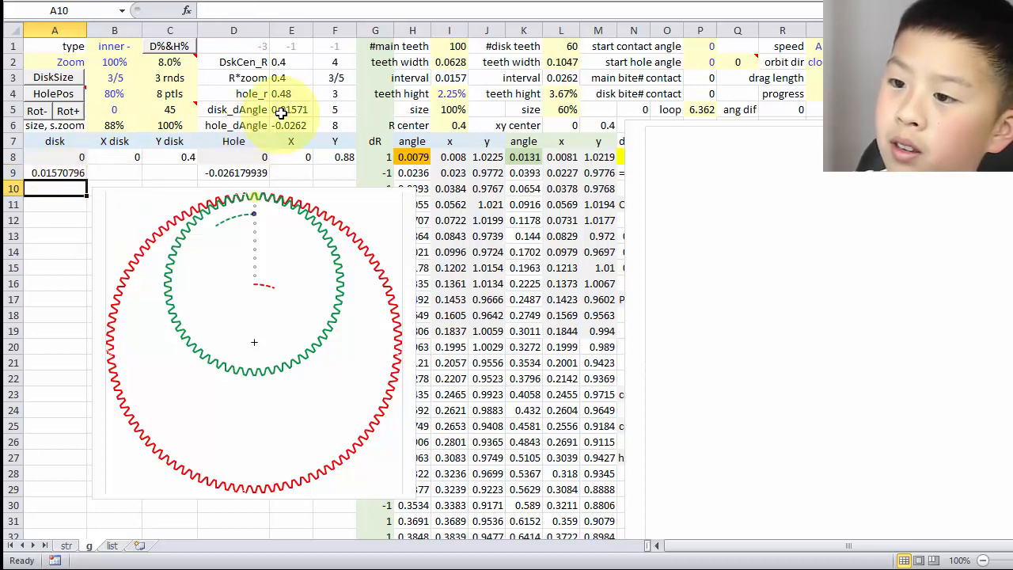
mouse_move(254, 288)
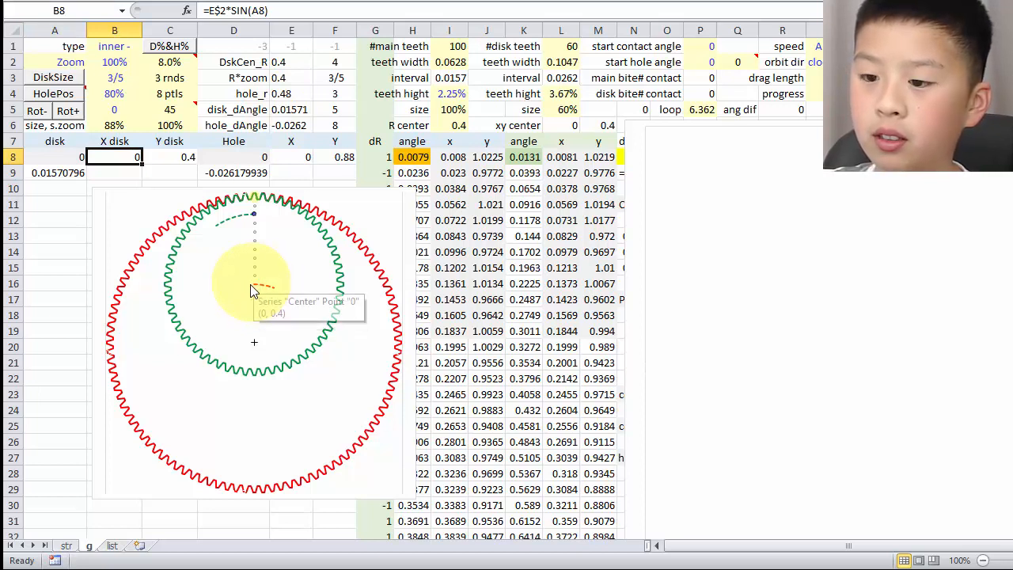
click(113, 158)
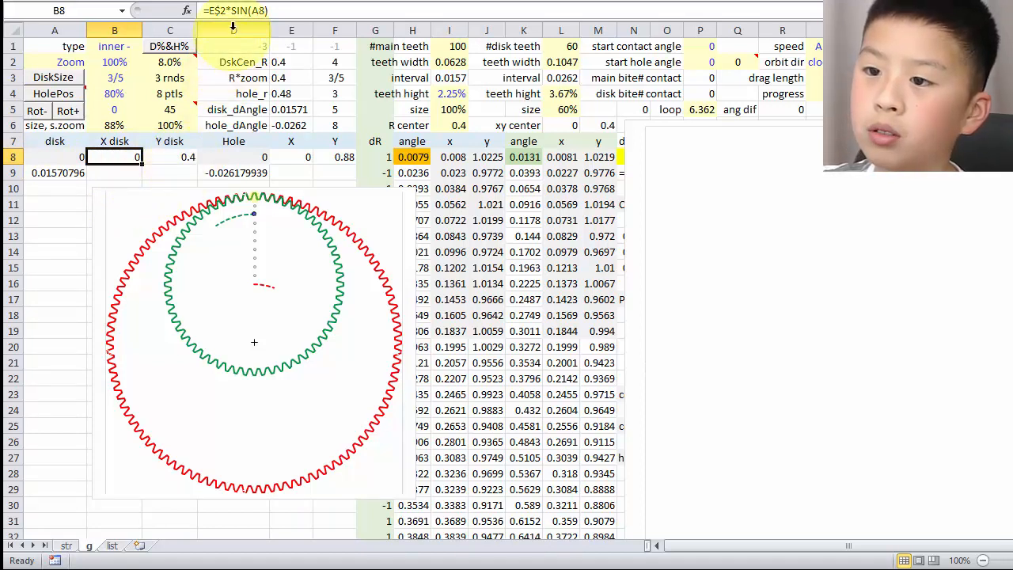
key(Right)
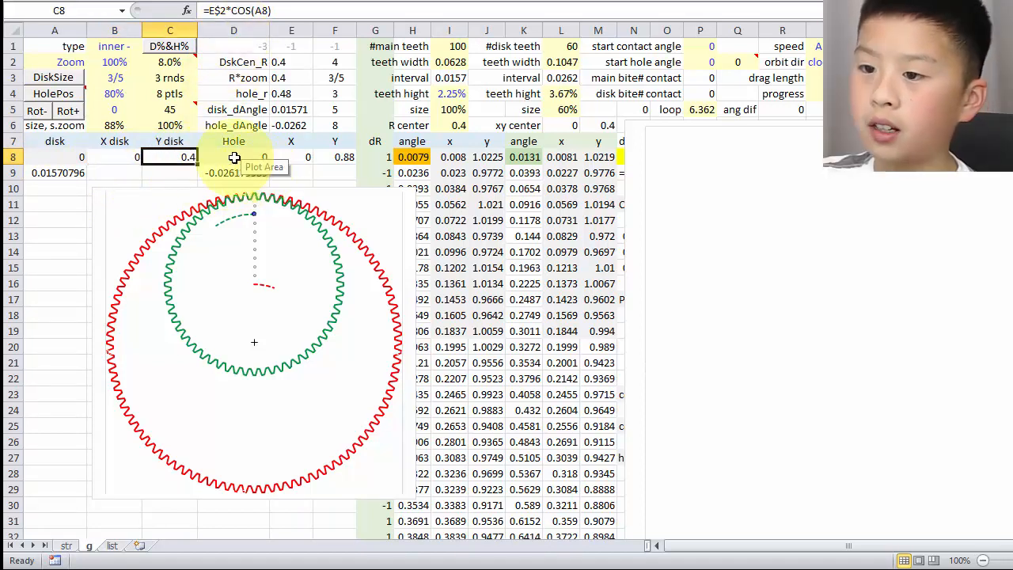
- Examine the hole angle formulas in D8 and D9 and the hole X formula in E8
click(234, 159)
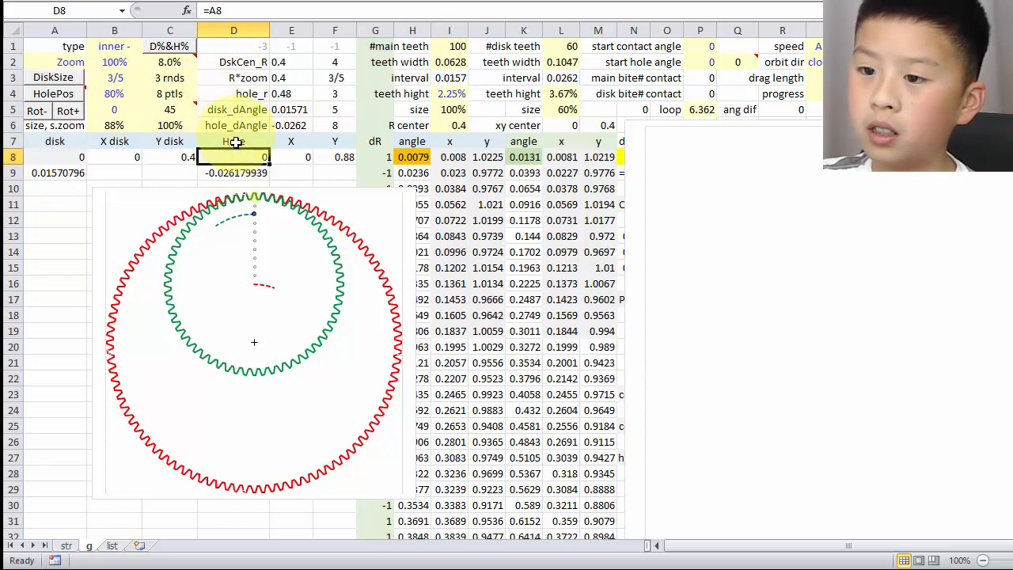
click(236, 174)
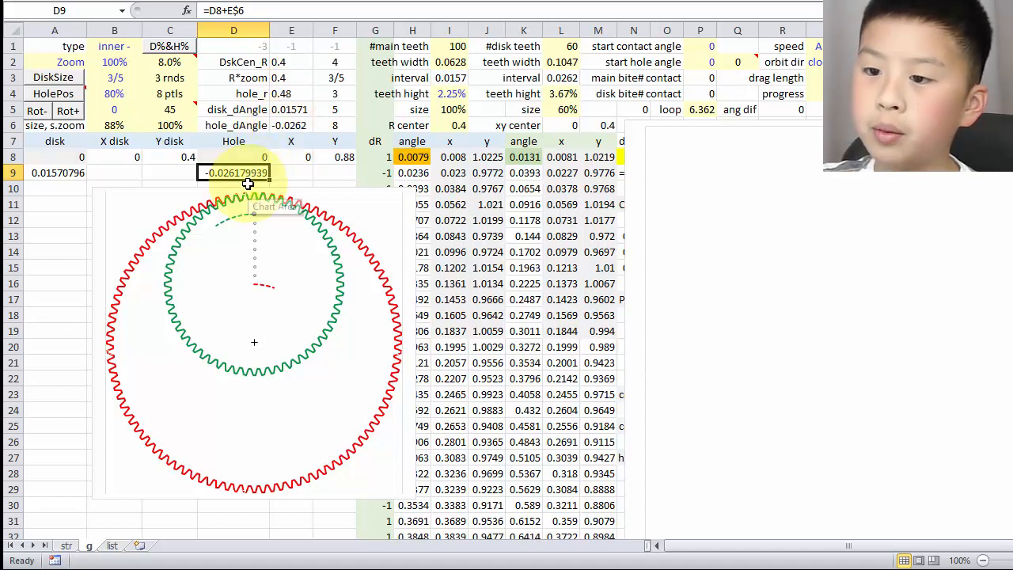
click(292, 158)
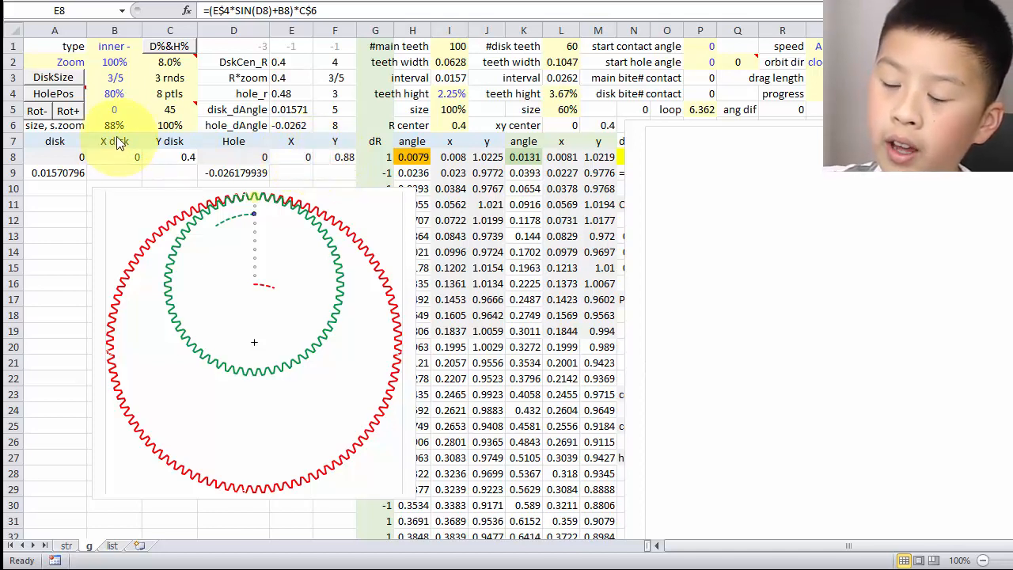
- Fill the disk and hole coordinate formulas from row 8 into row 9, and fill A9:F9 down to row 26
drag(136, 157, 192, 181)
drag(293, 157, 357, 179)
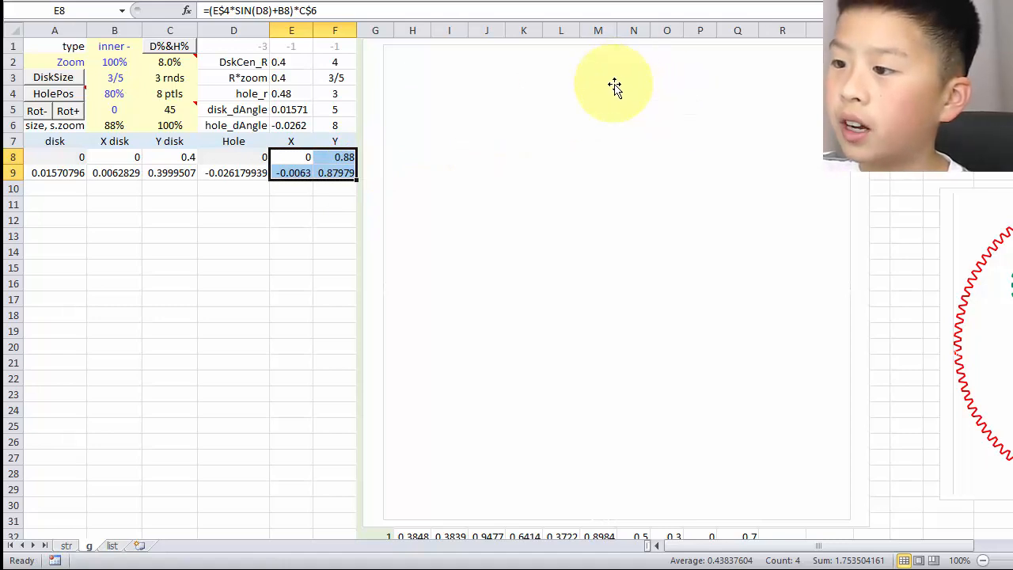
click(68, 175)
drag(70, 178, 348, 444)
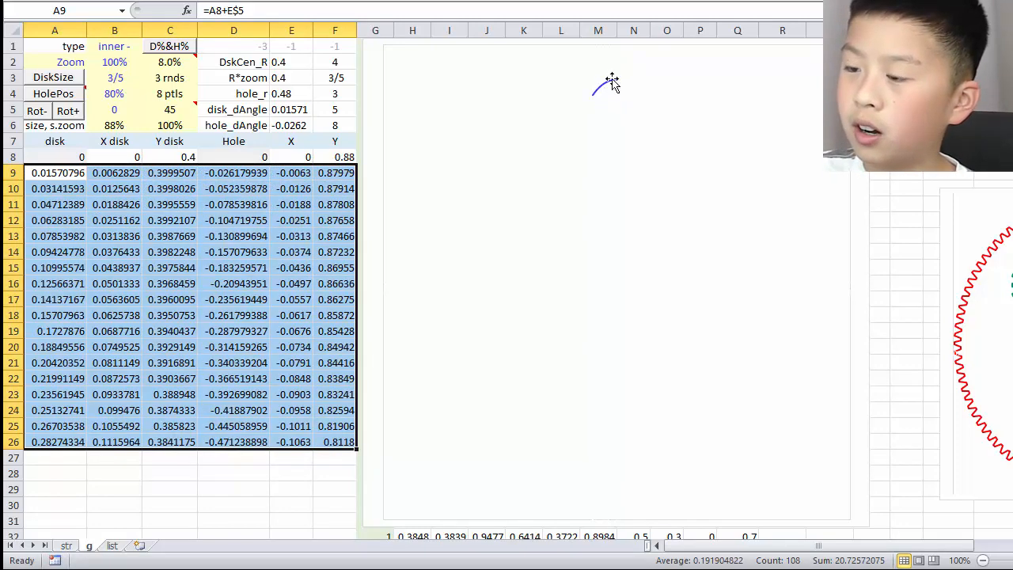
- Extend the formulas in columns A to F down to row 150 and further until the spirograph curve closes
drag(356, 450, 344, 350)
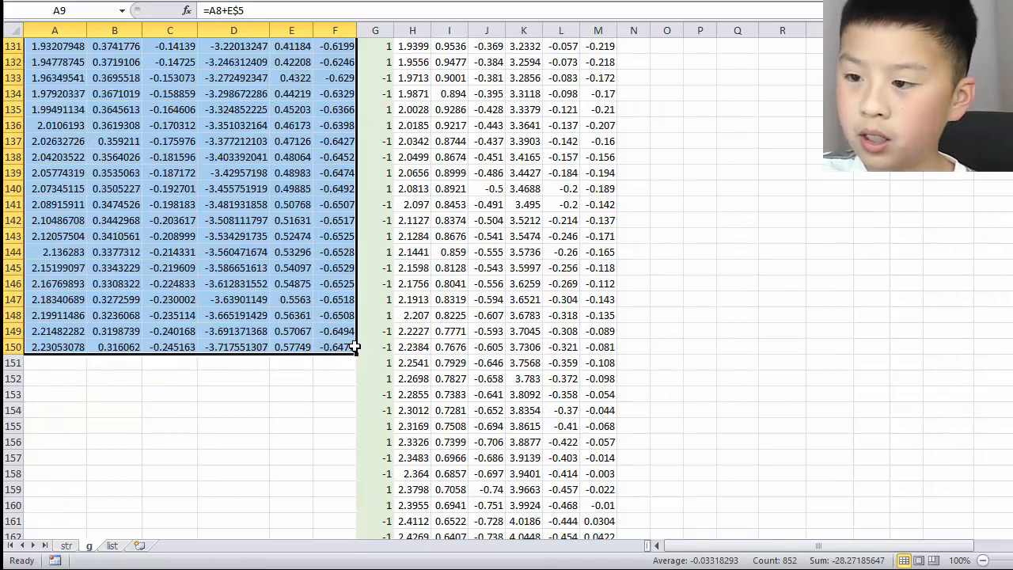
key(ctrl+BackSpace)
scroll(438, 380, down, 20)
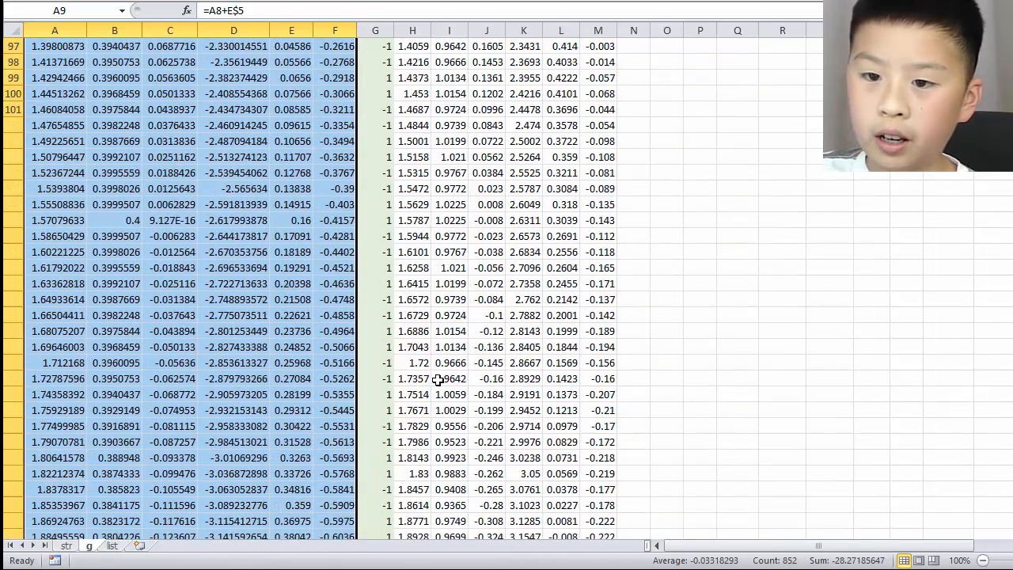
scroll(438, 380, down, 4)
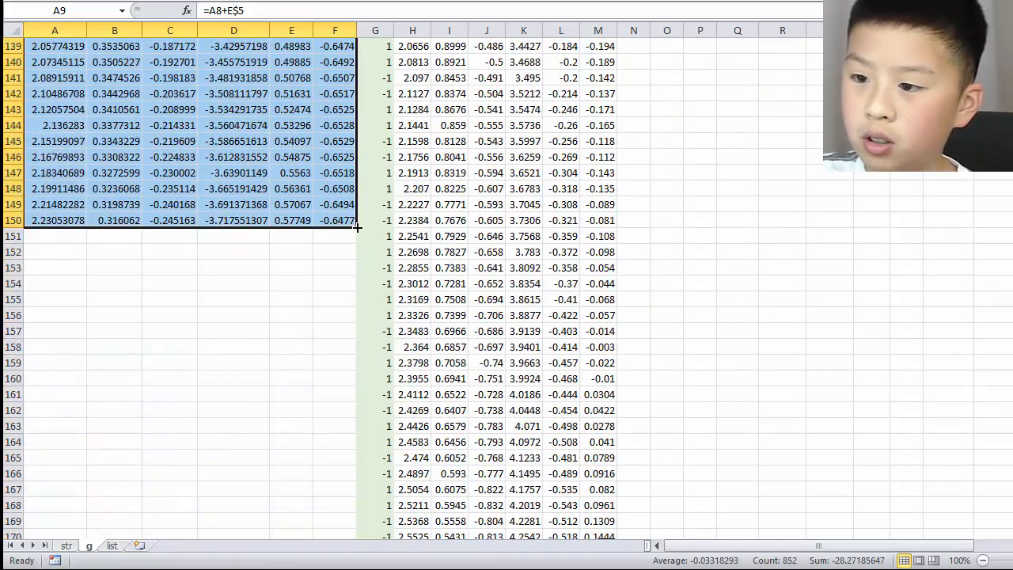
drag(356, 226, 355, 569)
drag(1012, 497, 1012, 43)
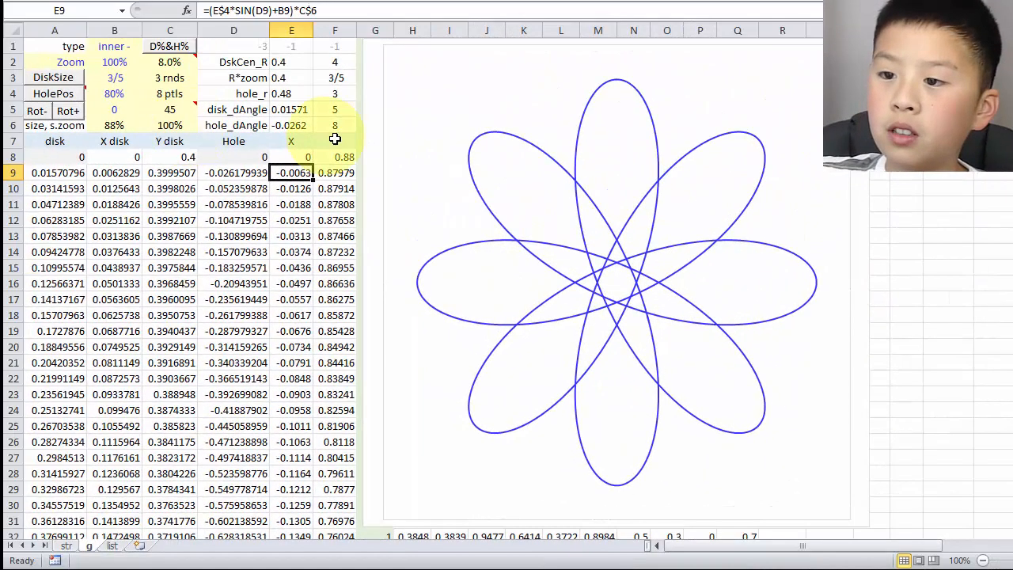
- Check which cells the hole X formula in E9 refers to, leaving the formula as it is
click(349, 10)
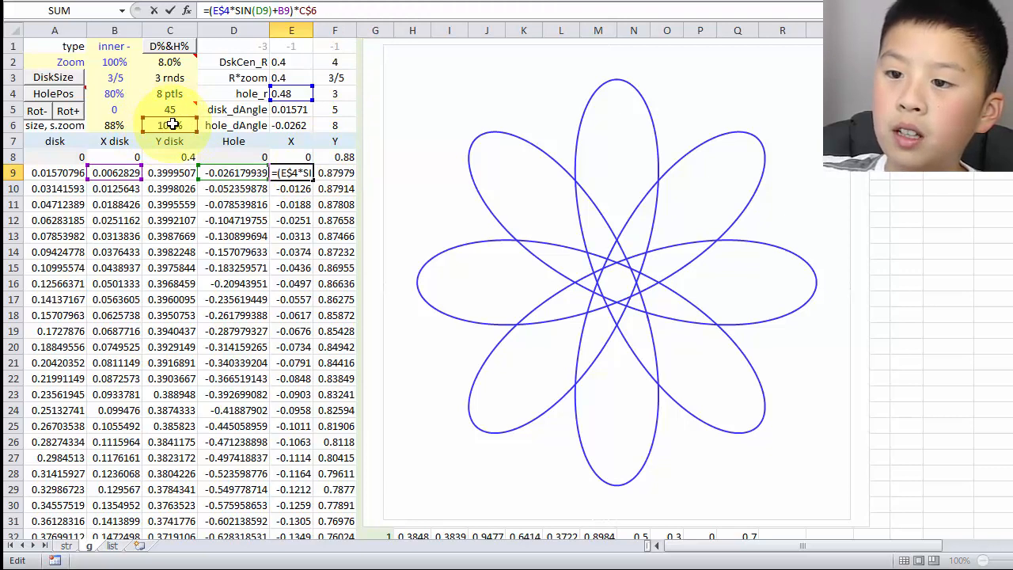
key(Escape)
- Try a 120% zoom factor in cell C6 and undo the change
click(174, 124)
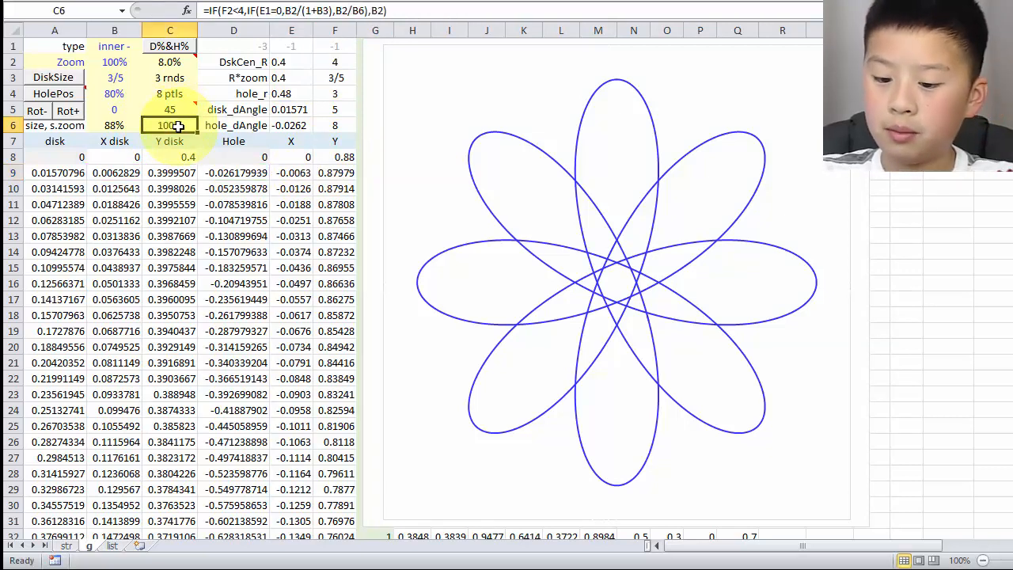
text(120)
key(Return)
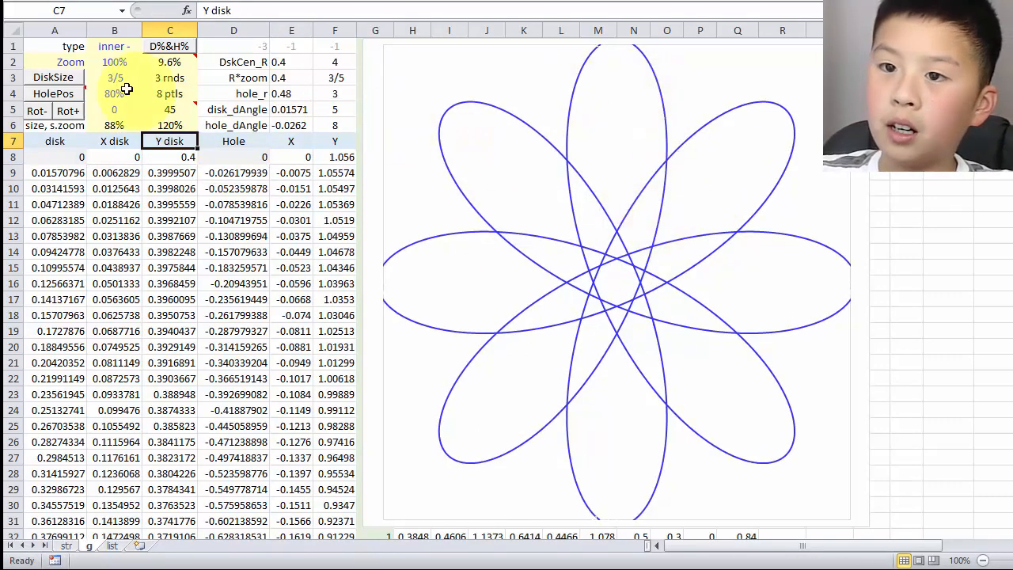
key(ctrl+z)
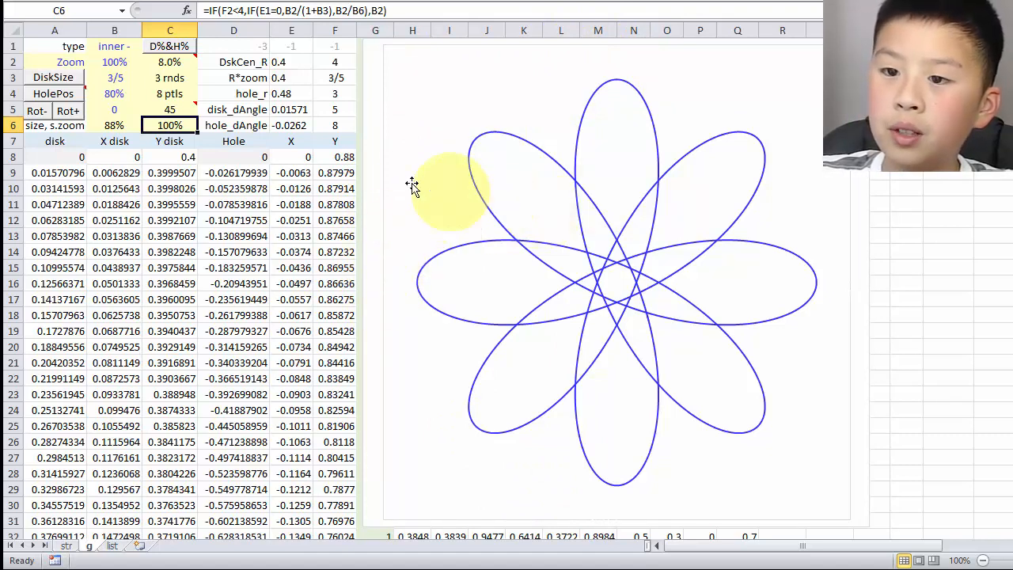
- Inspect the size formula in B6 and the center of the gear chart
click(111, 127)
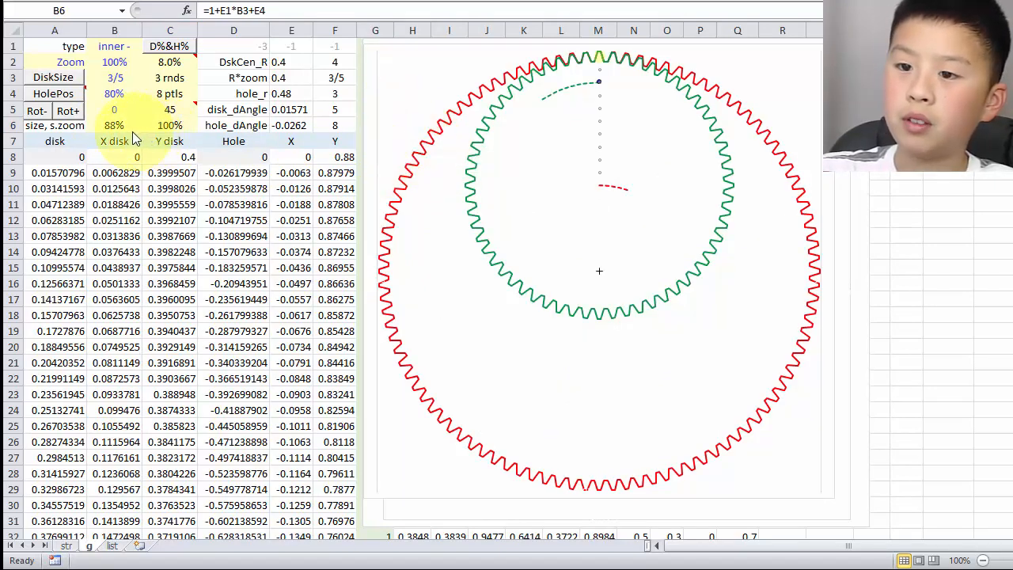
mouse_move(595, 274)
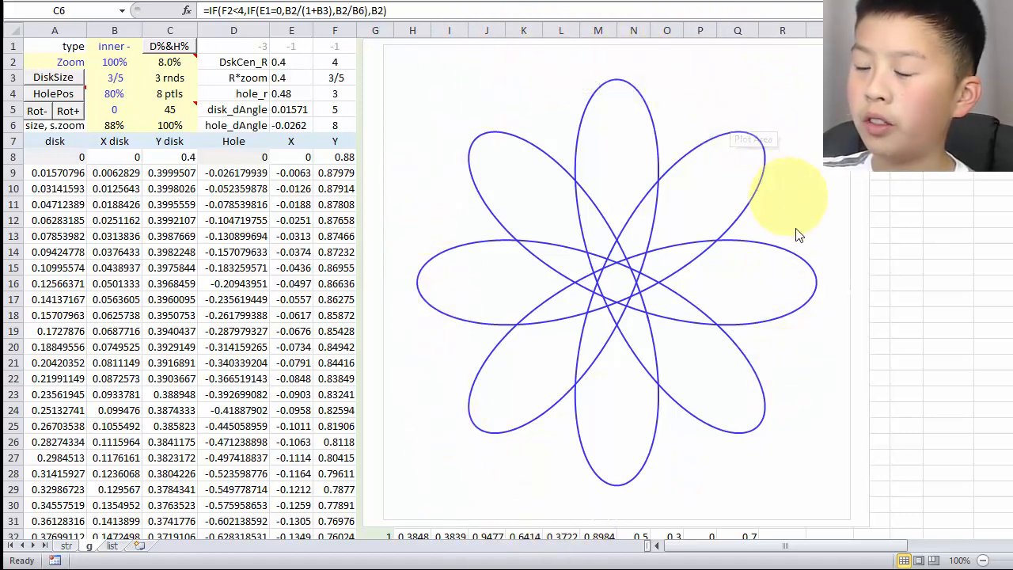
- Try replacing the zoom factor formula in C6 with =1/B6
click(169, 125)
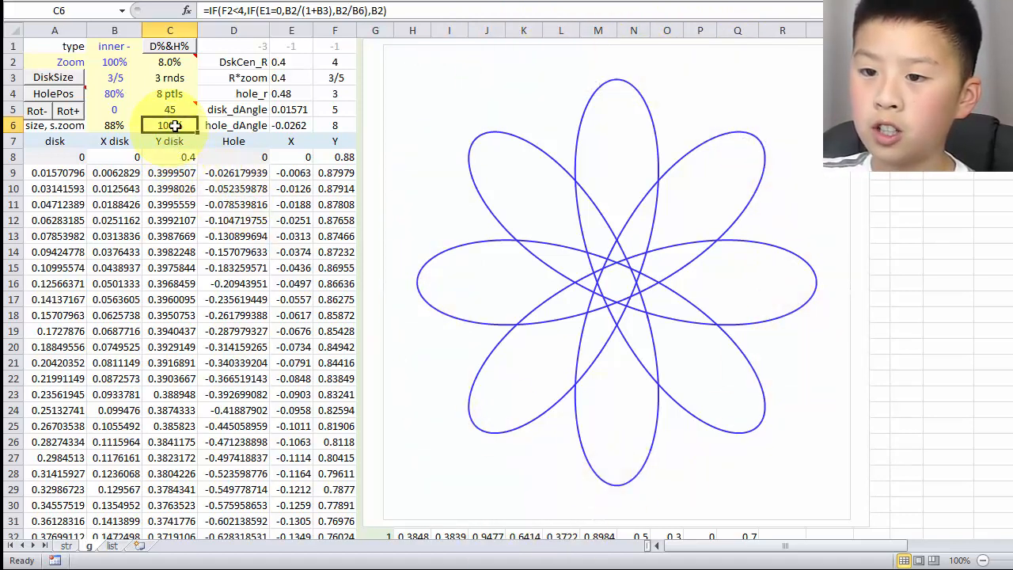
triple_click(387, 10)
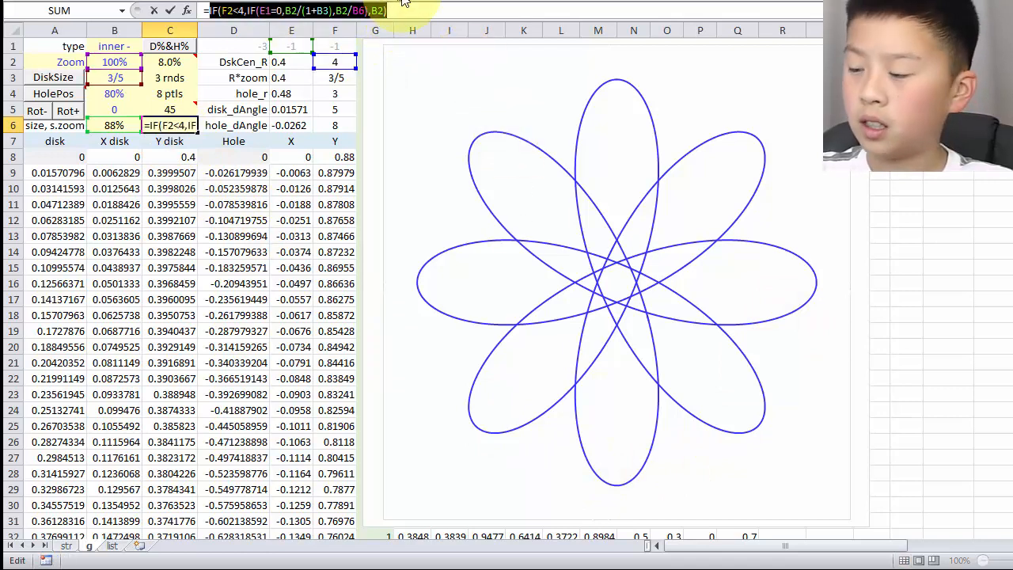
text(=1/)
click(114, 125)
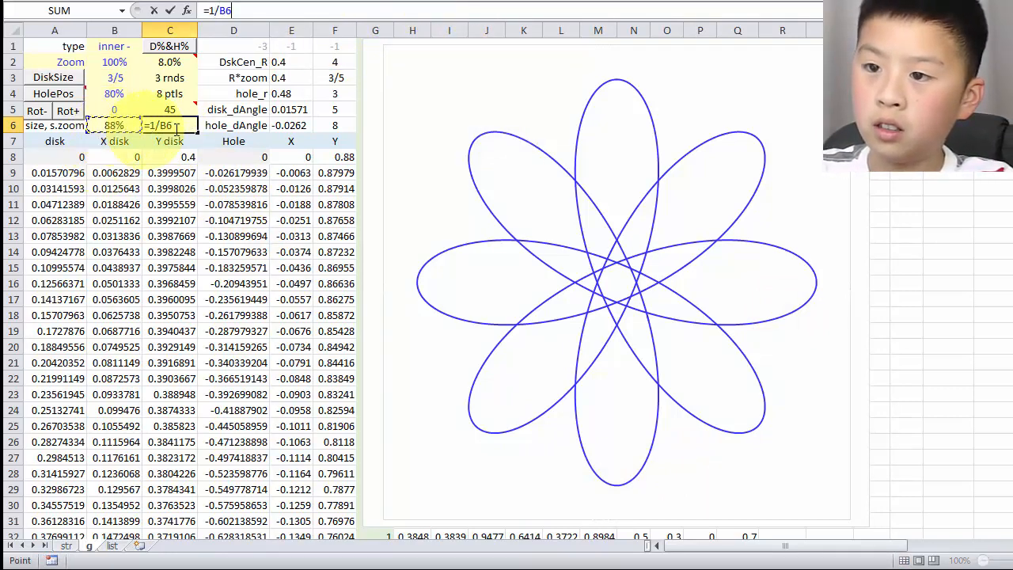
key(Return)
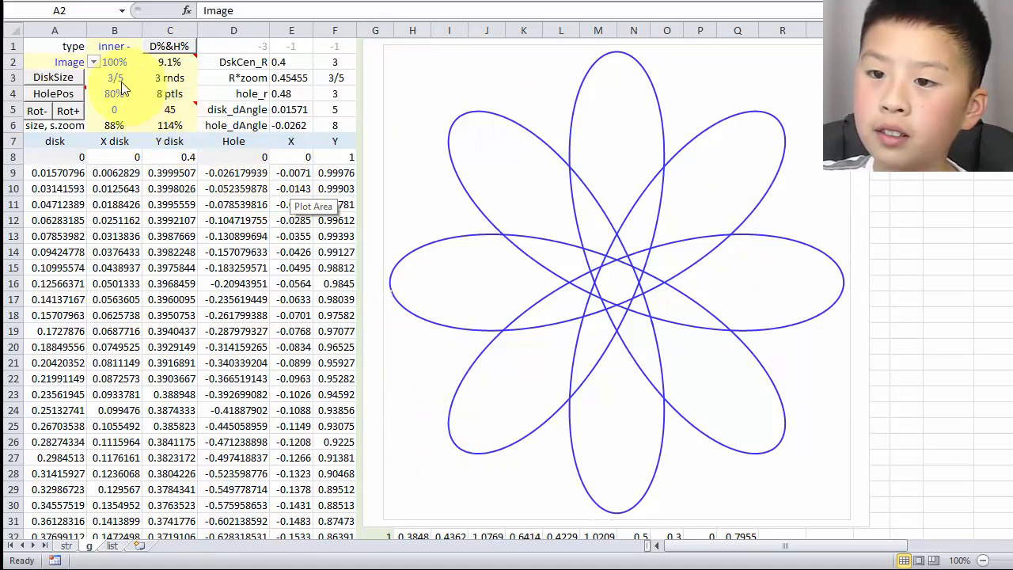
- Set the display mode in cell A2 to Zoom
click(88, 65)
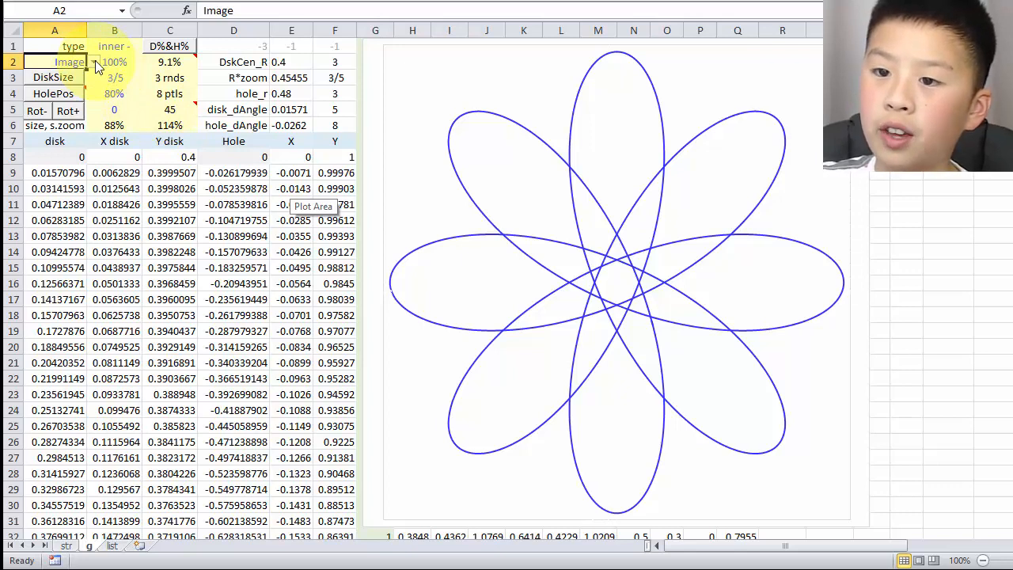
click(94, 62)
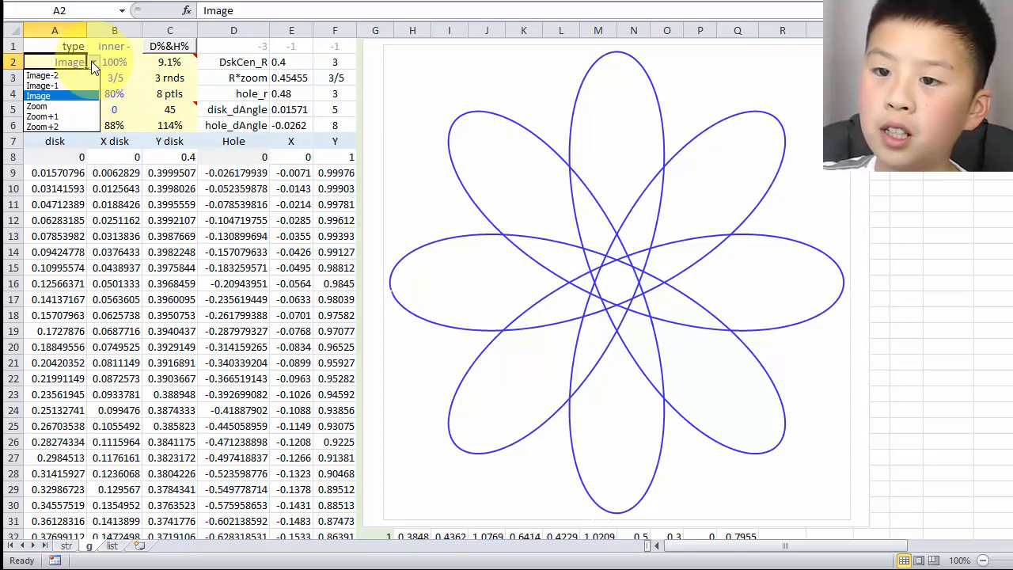
click(61, 105)
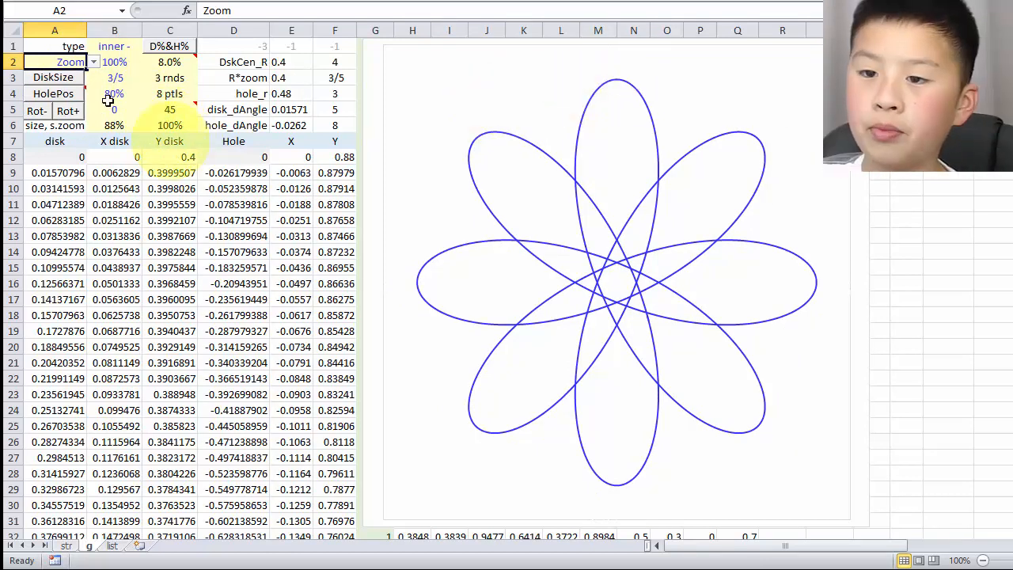
- Switch the display mode in cell A2 to Image
click(93, 63)
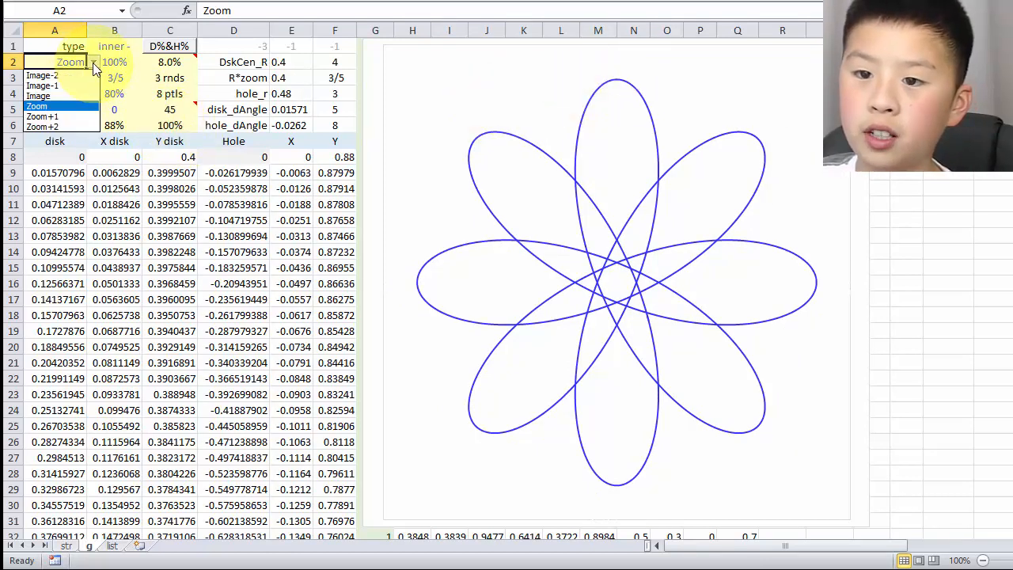
click(62, 95)
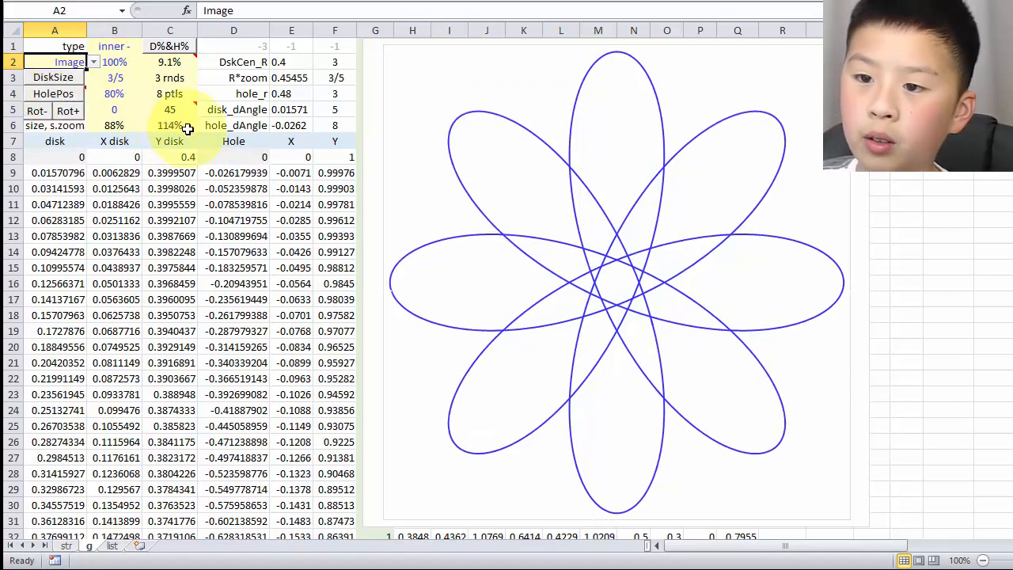
- Try a 60% zoom percentage in cell B2 for the Image mode, and set it back to 100%
click(114, 61)
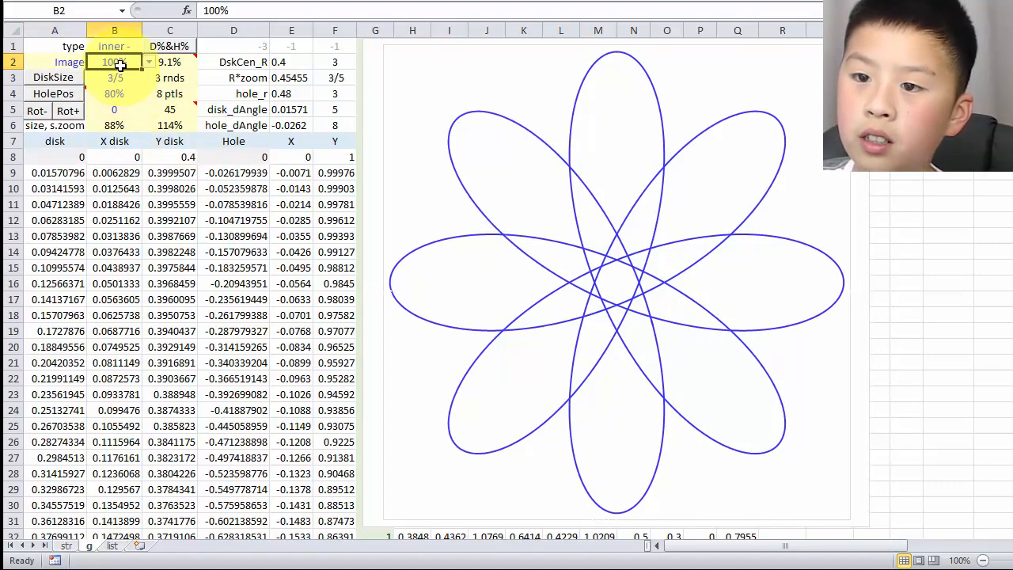
click(148, 62)
click(148, 147)
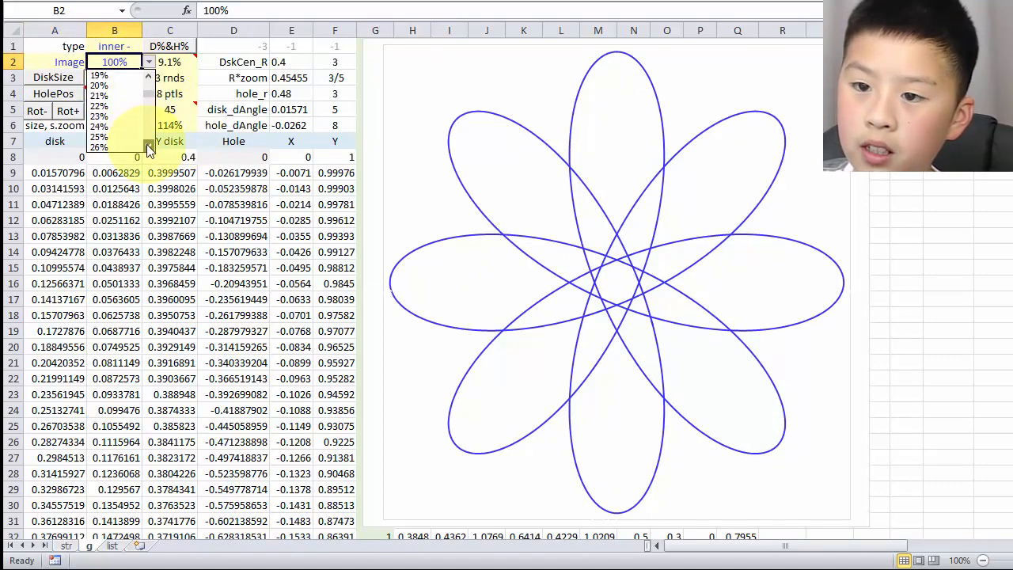
click(128, 74)
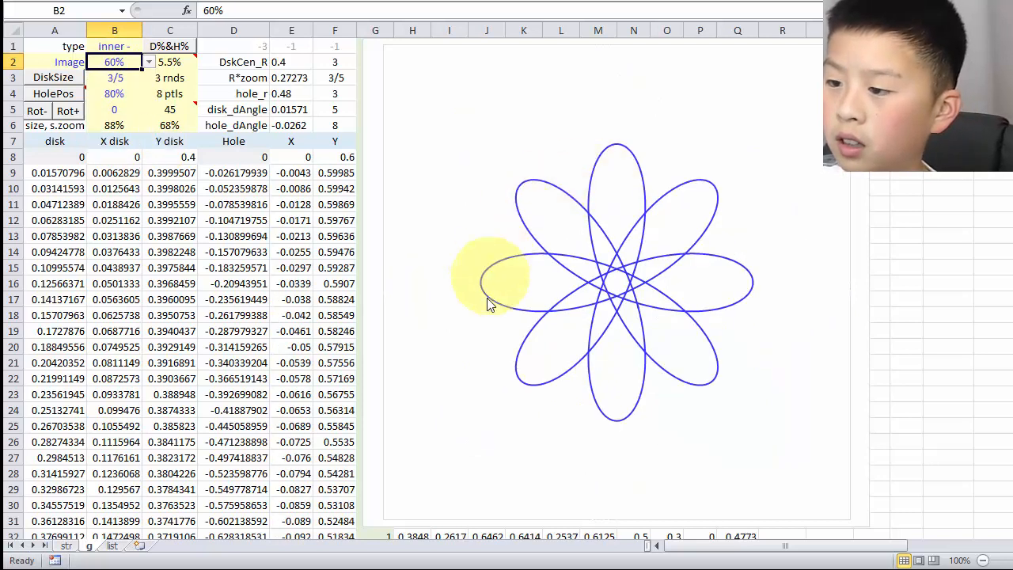
click(148, 62)
drag(150, 114, 147, 68)
click(123, 74)
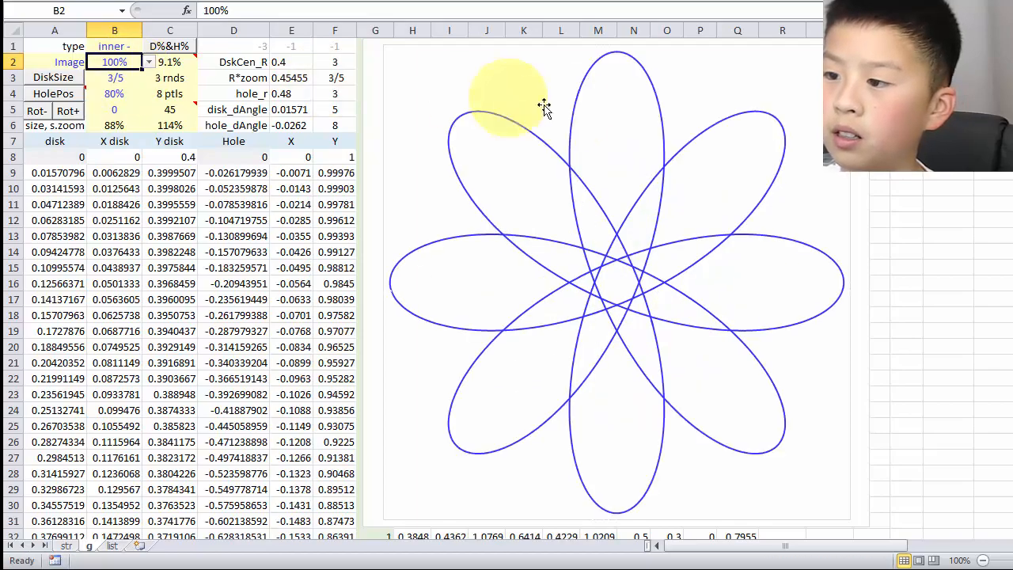